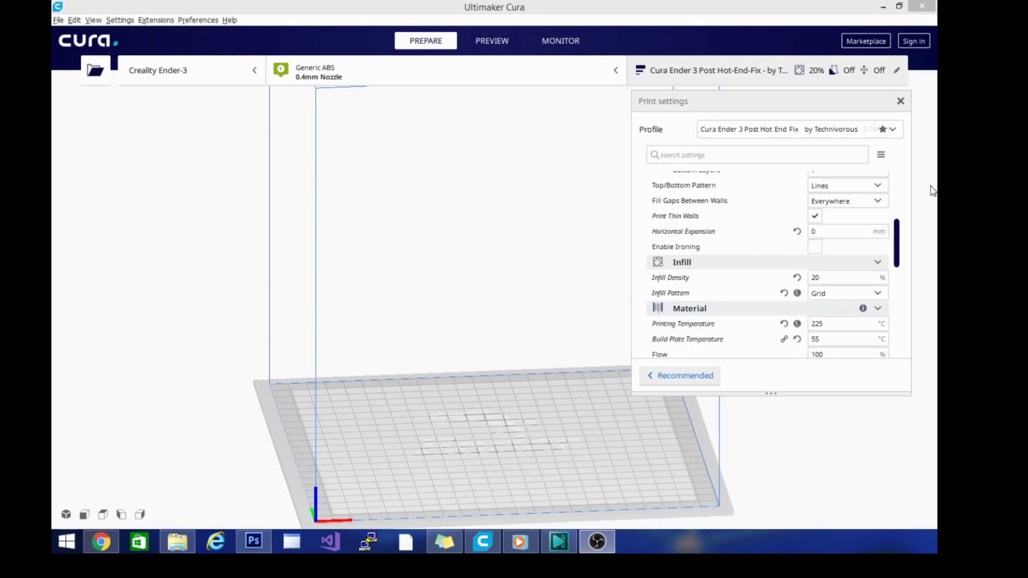
# Step: Change the printing temperature from 225 to 215 °C and confirm the build plate stays at 55 °C
pyautogui.moveTo(896, 241); pyautogui.dragTo(901, 166)
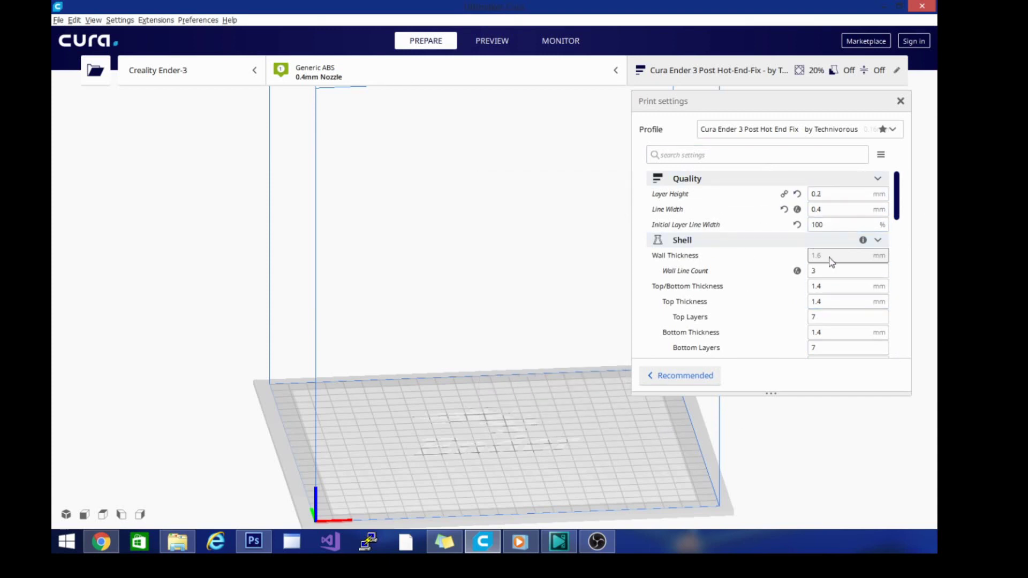
pyautogui.moveTo(897, 208); pyautogui.dragTo(908, 272)
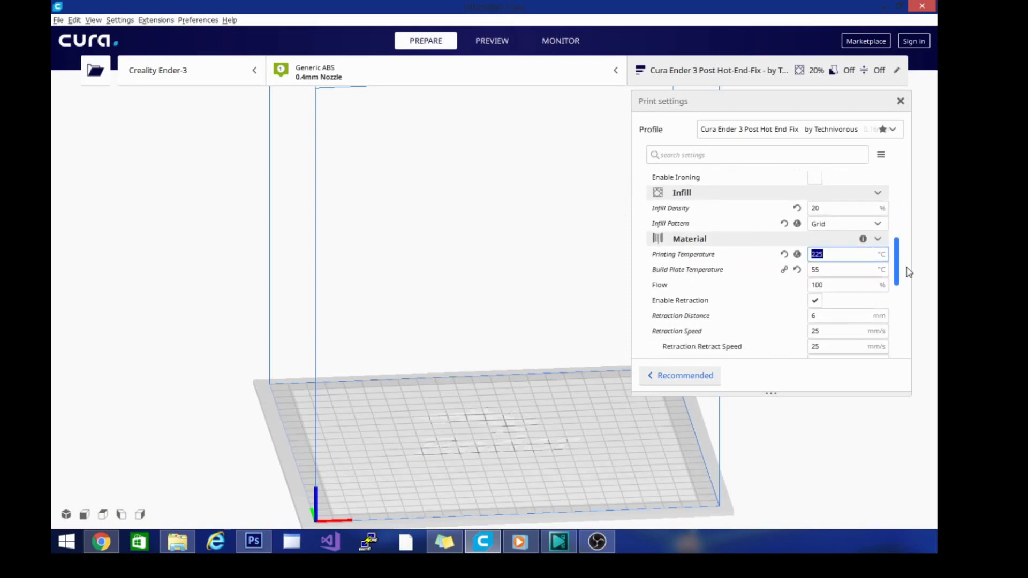
pyautogui.click(829, 243)
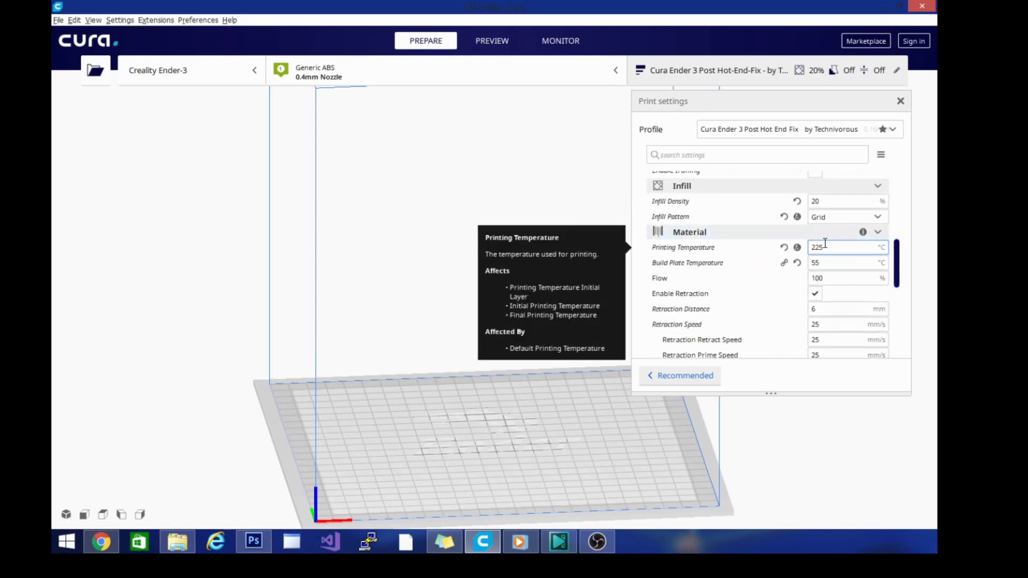
pyautogui.hotkey('ctrl', 'a')
pyautogui.write('215')
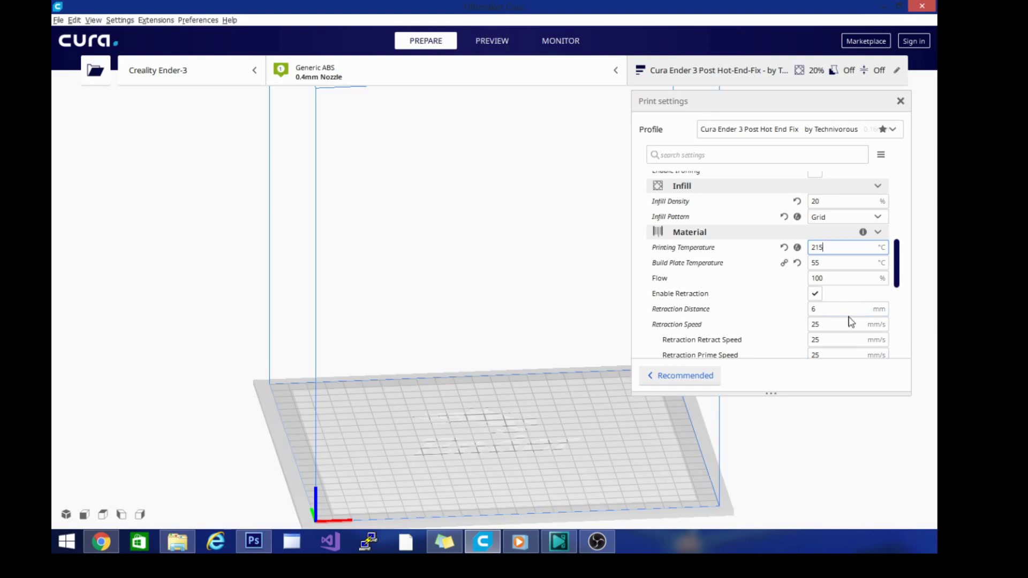
pyautogui.click(832, 276)
pyautogui.moveTo(773, 262)
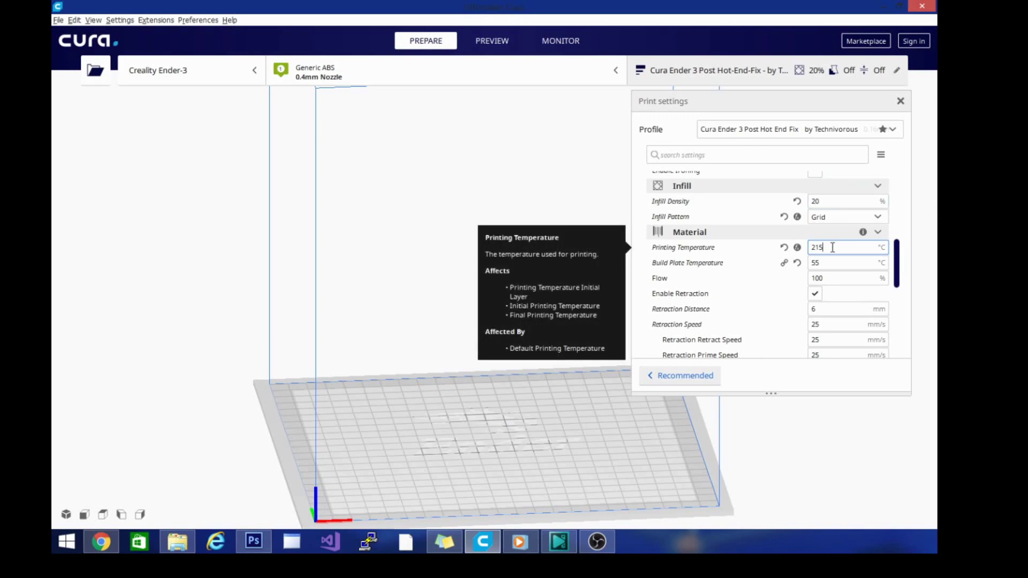
pyautogui.click(827, 263)
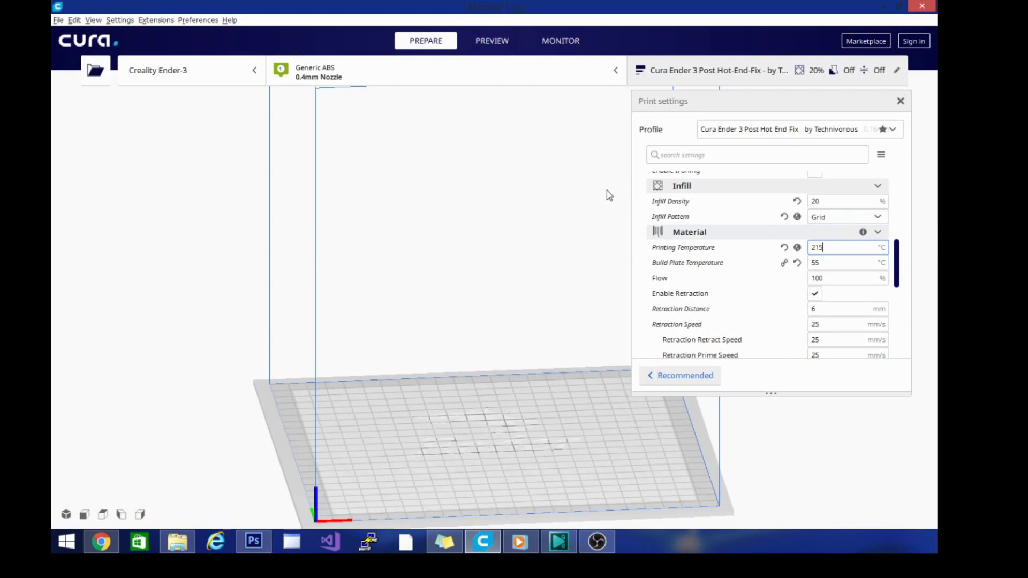
# Step: Keep Skirt as the build plate adhesion type and uncheck Spiralize Outer Contour
pyautogui.moveTo(833, 265)
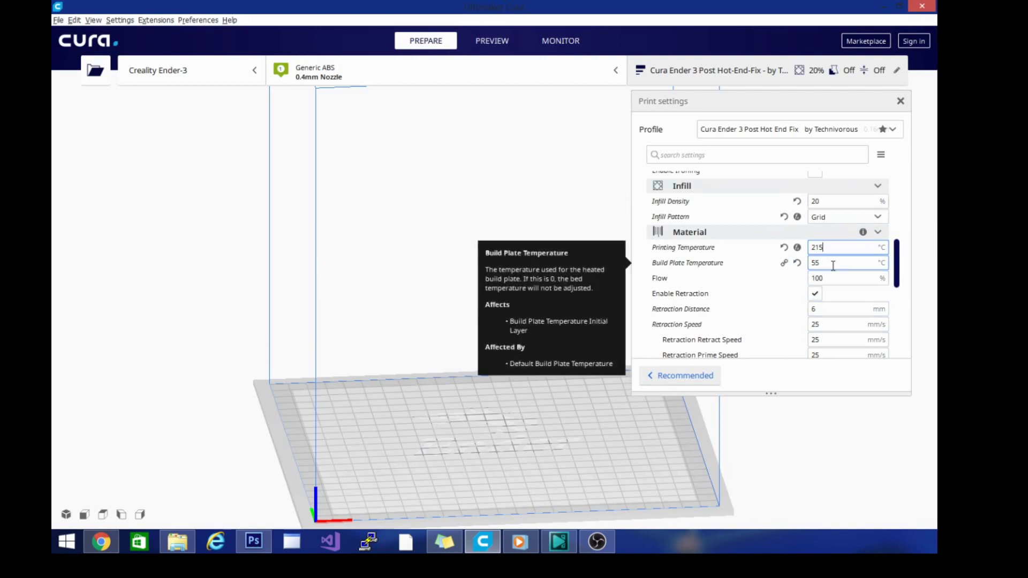
pyautogui.moveTo(897, 268); pyautogui.dragTo(905, 330)
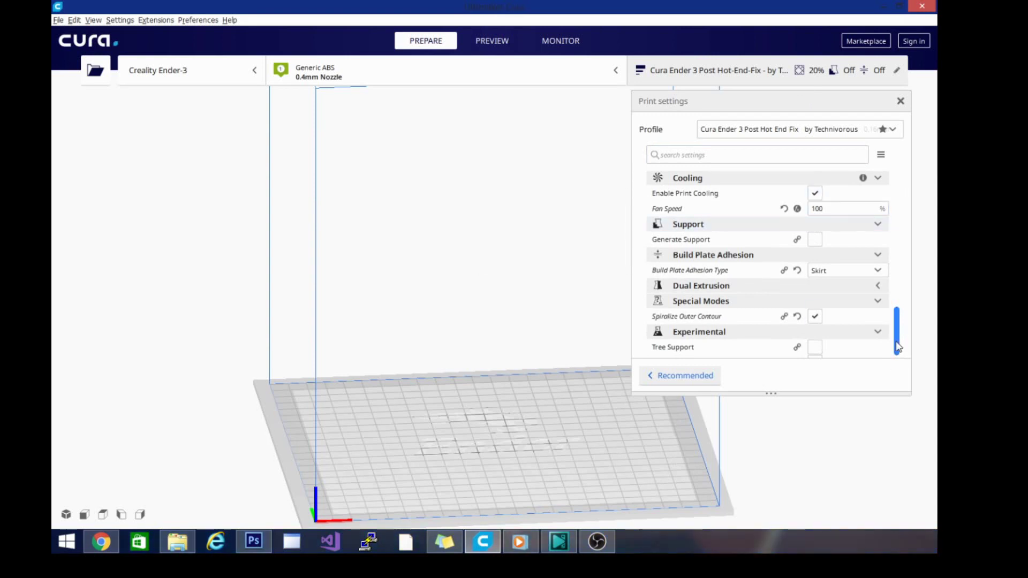
pyautogui.moveTo(897, 344); pyautogui.dragTo(897, 360)
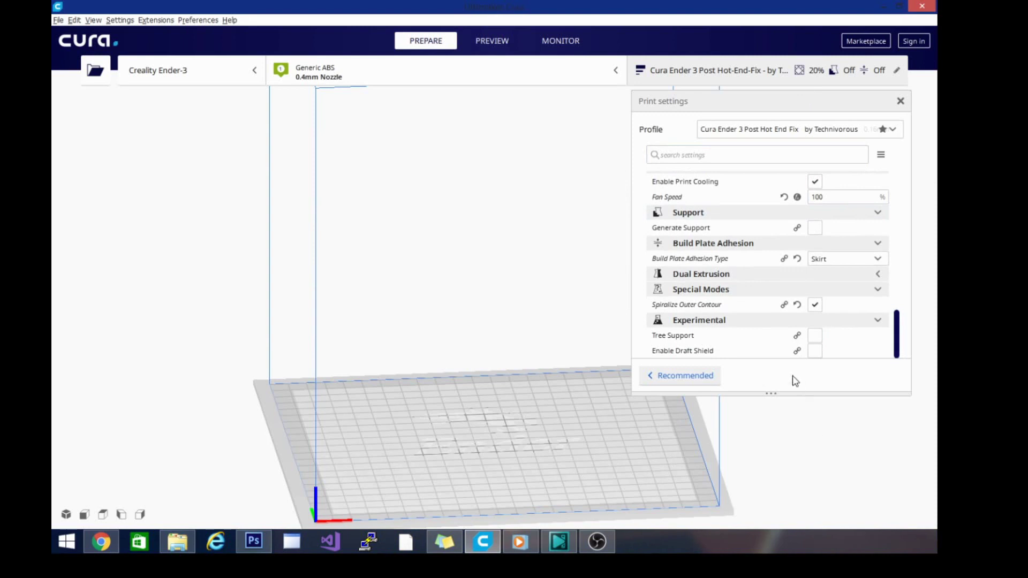
pyautogui.click(881, 260)
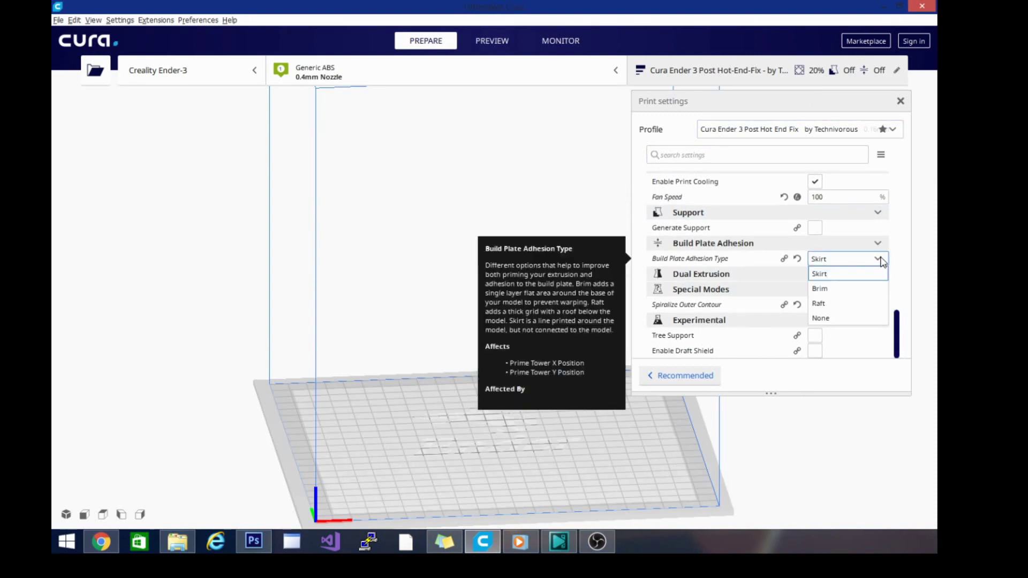
pyautogui.click(881, 260)
pyautogui.click(880, 261)
pyautogui.click(886, 264)
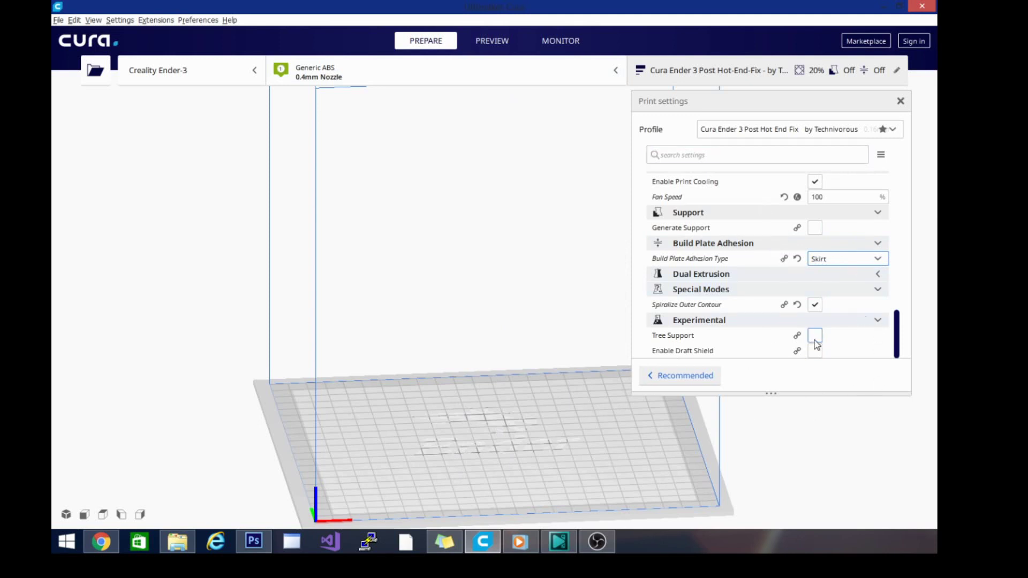
pyautogui.click(815, 306)
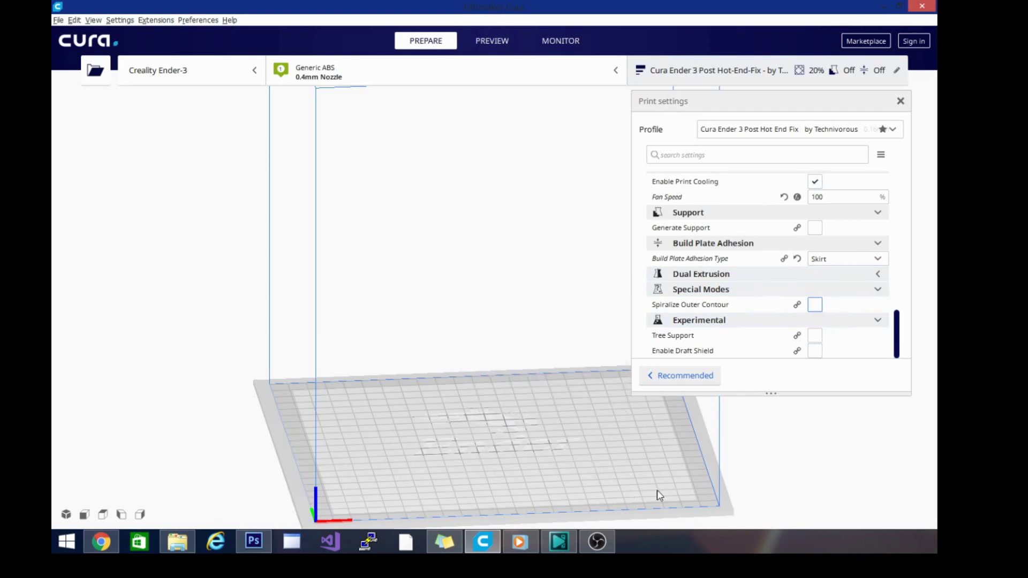
pyautogui.moveTo(900, 336); pyautogui.dragTo(903, 391)
# Step: Create a new profile from the current settings named 'Cura Ender 3 PLA .2'
pyautogui.click(193, 24)
pyautogui.moveTo(120, 20)
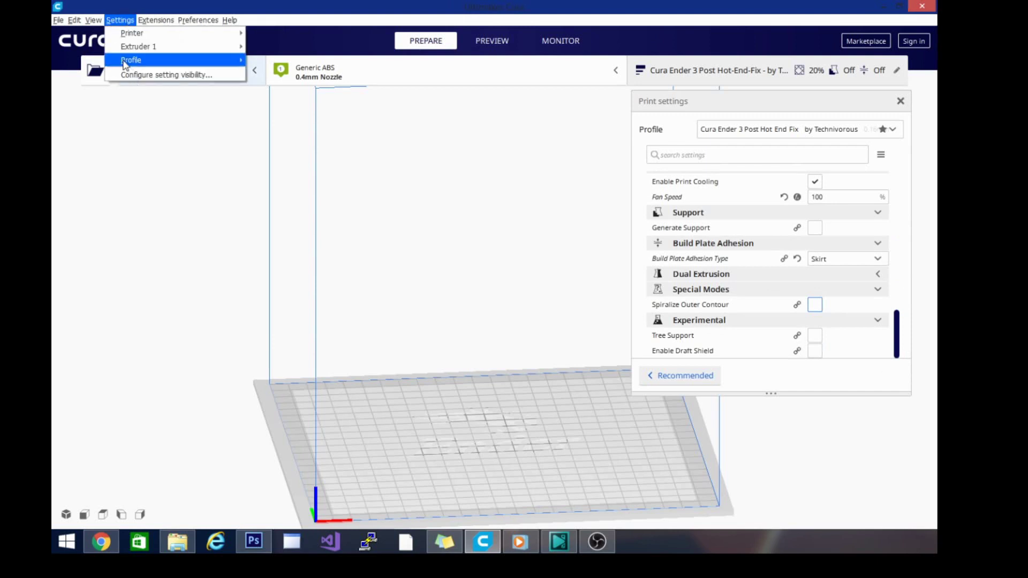
pyautogui.moveTo(213, 61)
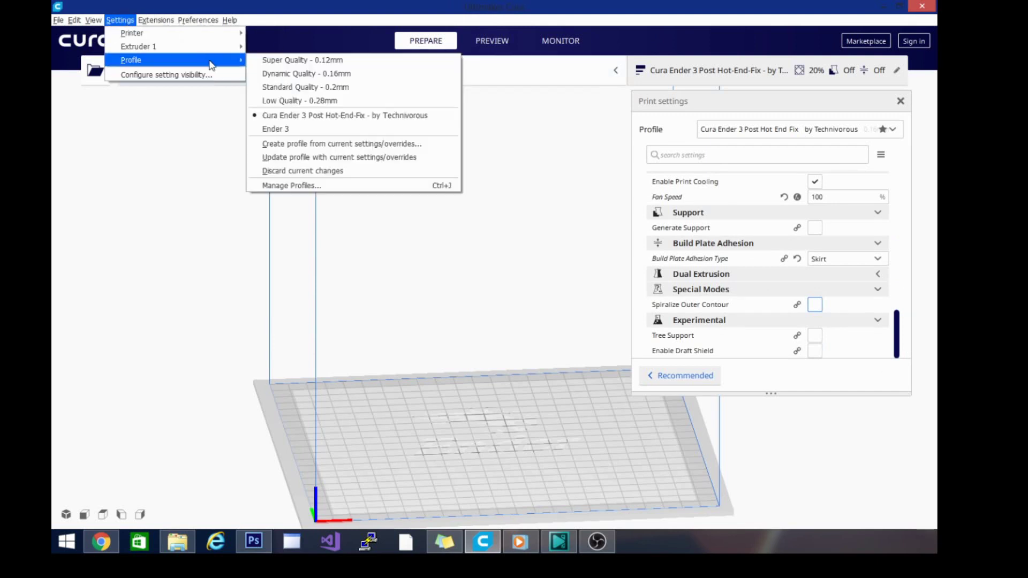
pyautogui.click(295, 184)
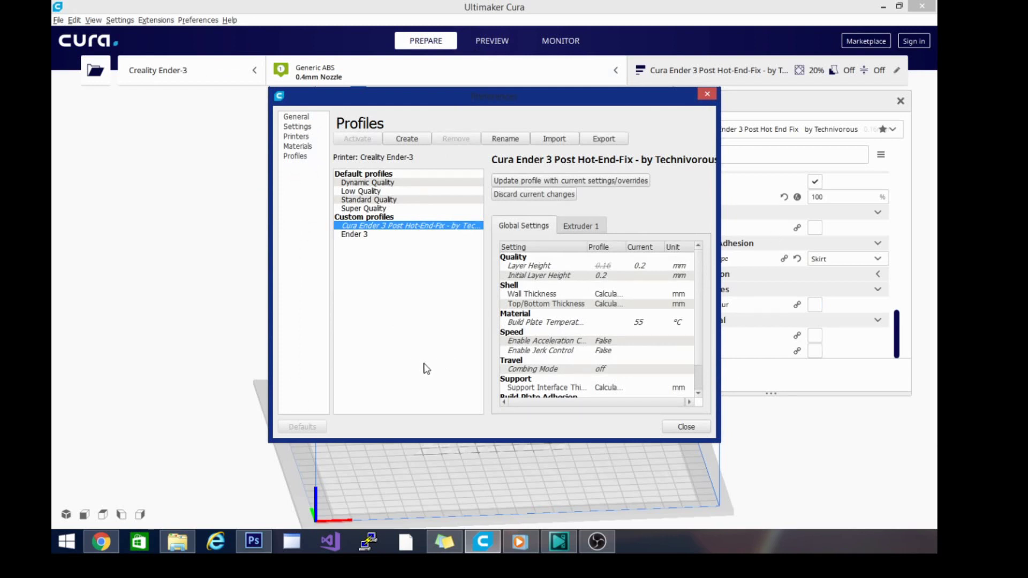
pyautogui.click(405, 138)
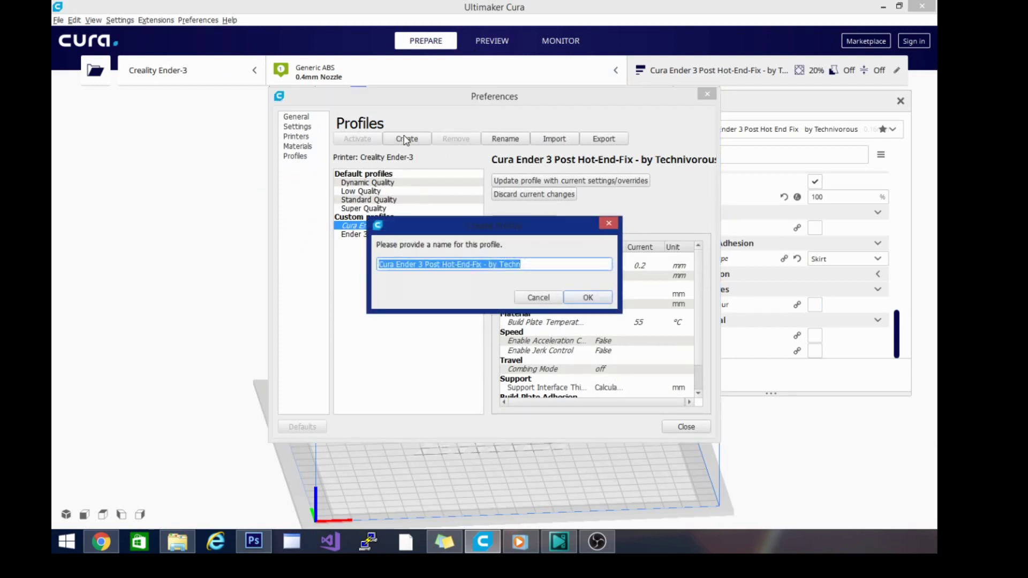
pyautogui.click(479, 265)
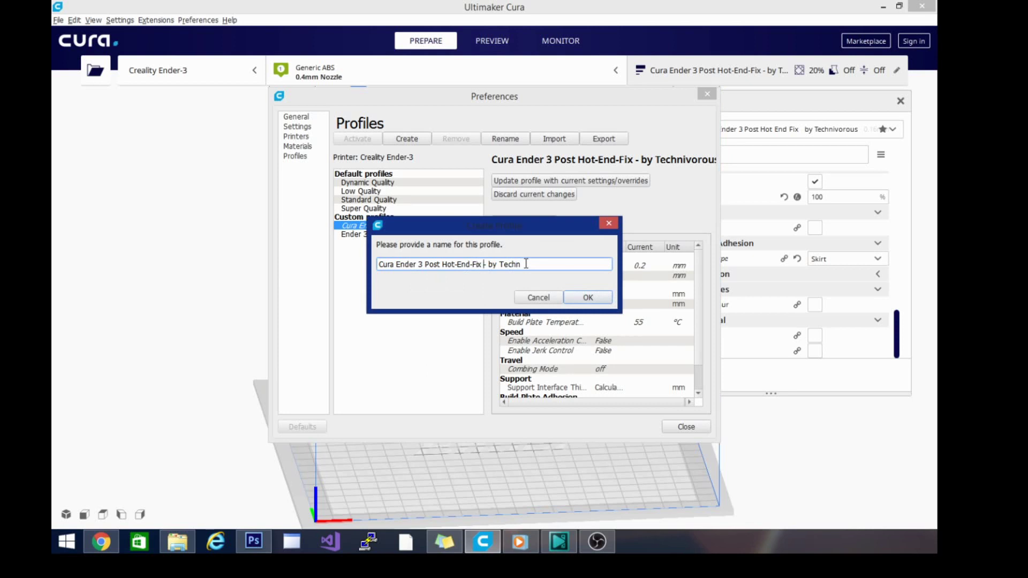
pyautogui.press('BackSpace')
pyautogui.press('BackSpace')
pyautogui.press('BackSpace')
pyautogui.press('BackSpace')
pyautogui.press('BackSpace')
pyautogui.press('BackSpace')
pyautogui.press('BackSpace')
pyautogui.press('BackSpace')
pyautogui.press('BackSpace')
pyautogui.press('BackSpace')
pyautogui.press('BackSpace')
pyautogui.press('BackSpace')
pyautogui.press('BackSpace')
pyautogui.press('BackSpace')
pyautogui.press('BackSpace')
pyautogui.press('BackSpace')
pyautogui.press('BackSpace')
pyautogui.write('LA -')
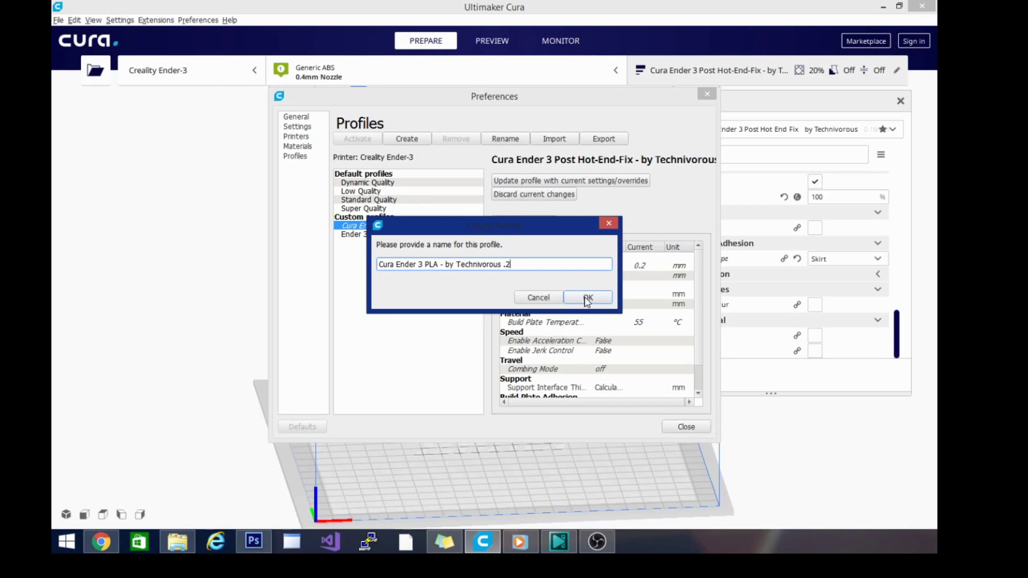
pyautogui.click(586, 298)
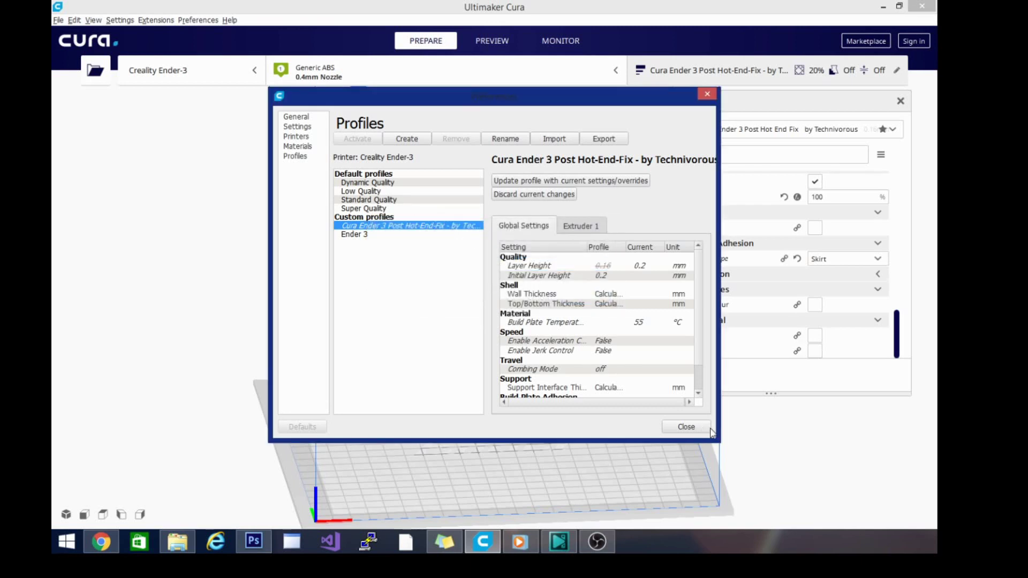
# Step: Close the profile manager and set the layer height to 0.16 mm
pyautogui.click(683, 428)
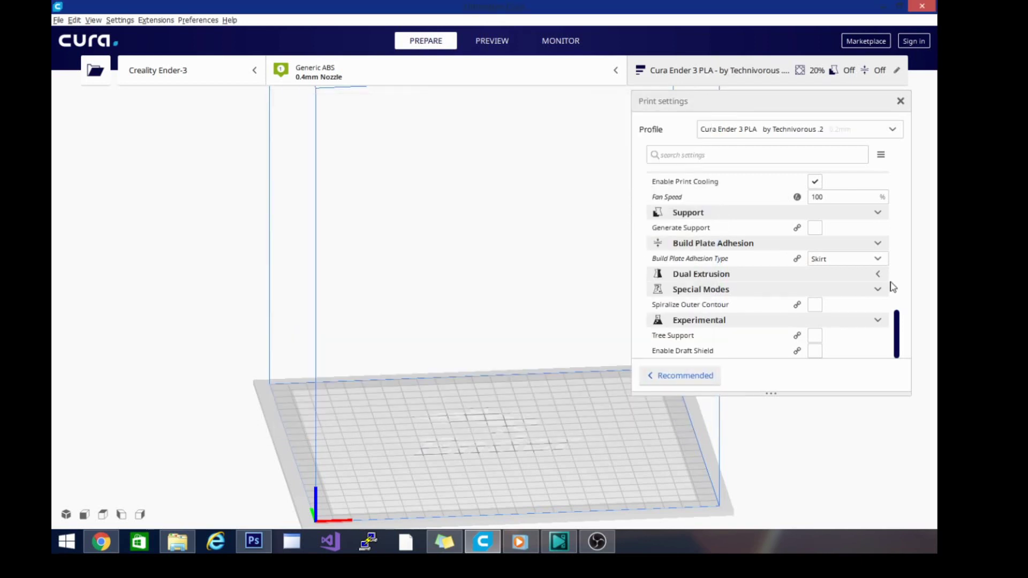
pyautogui.moveTo(896, 336); pyautogui.dragTo(929, 161)
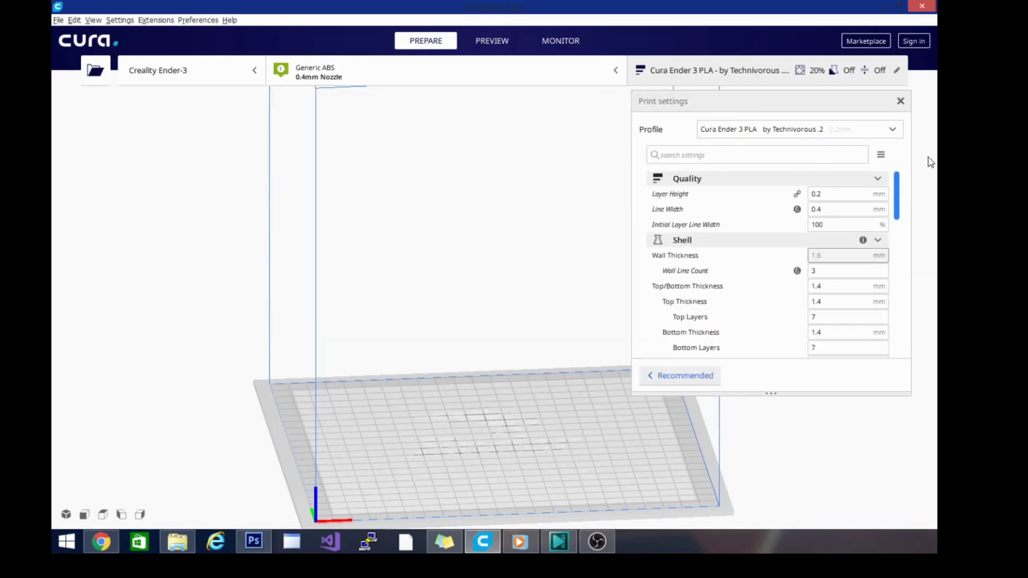
pyautogui.click(821, 194)
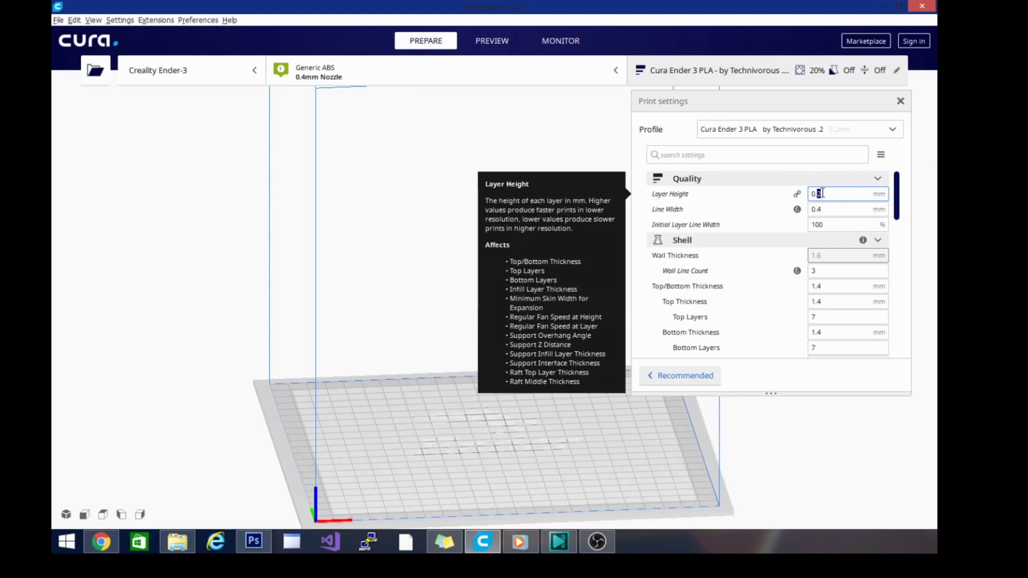
# Step: Save the current settings as a new profile ending in '.16'
pyautogui.click(124, 20)
pyautogui.moveTo(131, 60)
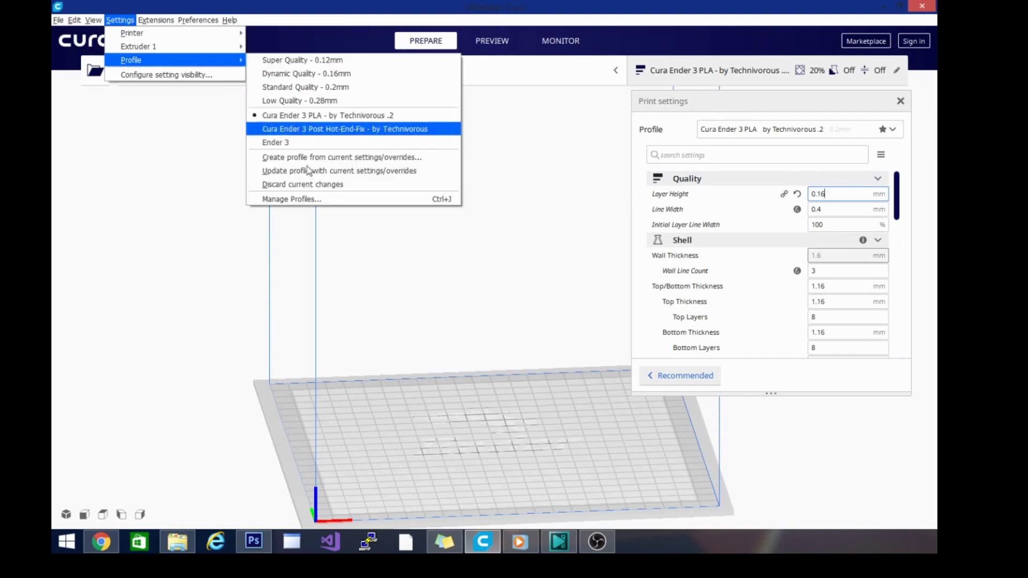
pyautogui.click(293, 201)
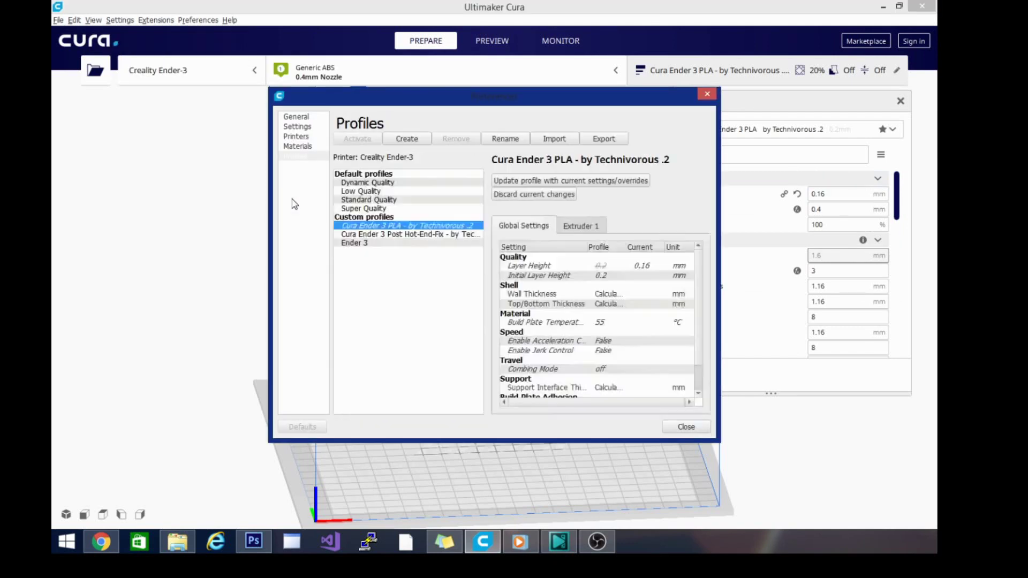
pyautogui.click(393, 140)
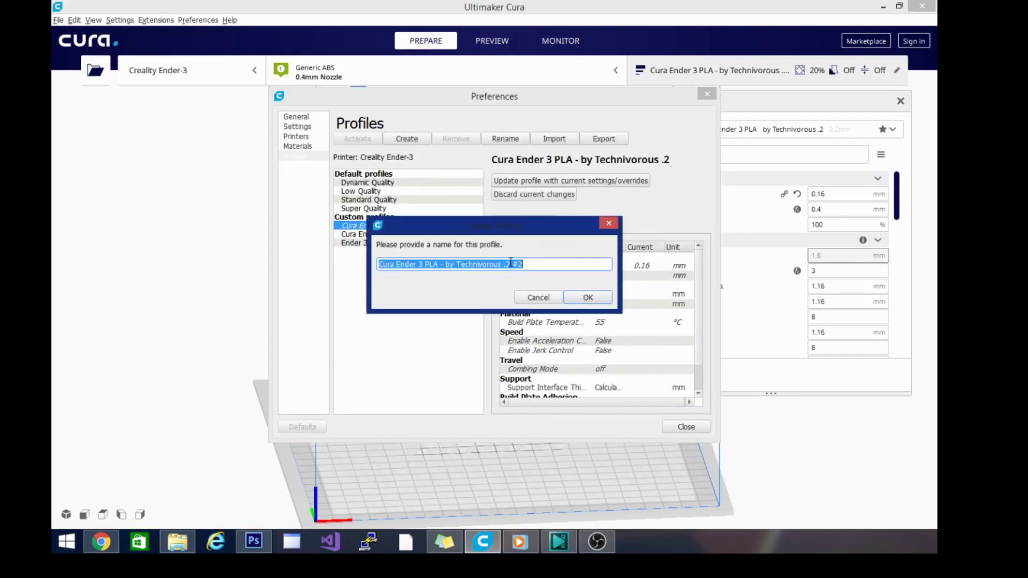
pyautogui.moveTo(522, 264)
pyautogui.mouseDown()
pyautogui.moveTo(533, 264)
pyautogui.moveTo(508, 264)
pyautogui.mouseUp()
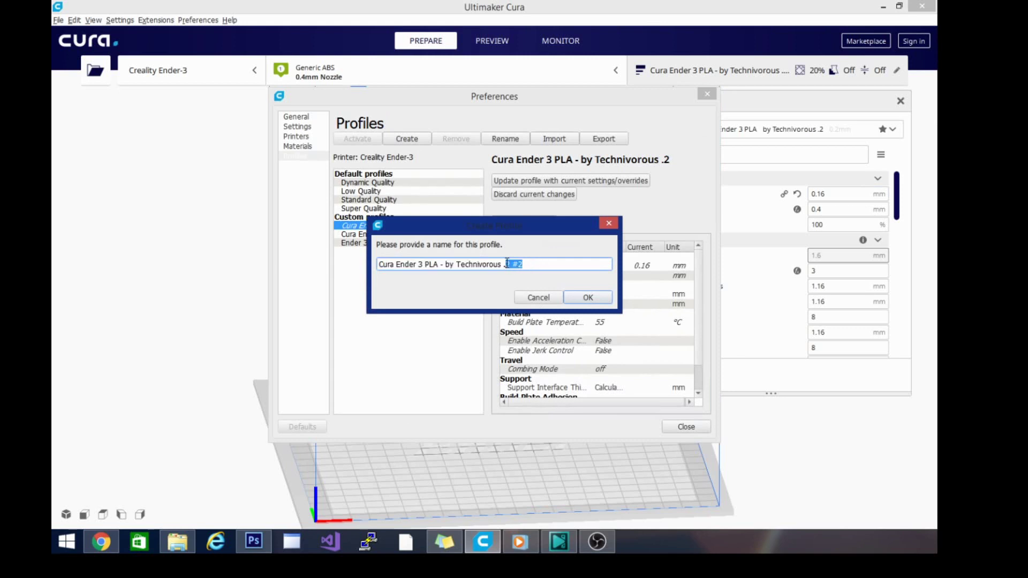
pyautogui.write('16')
pyautogui.click(588, 297)
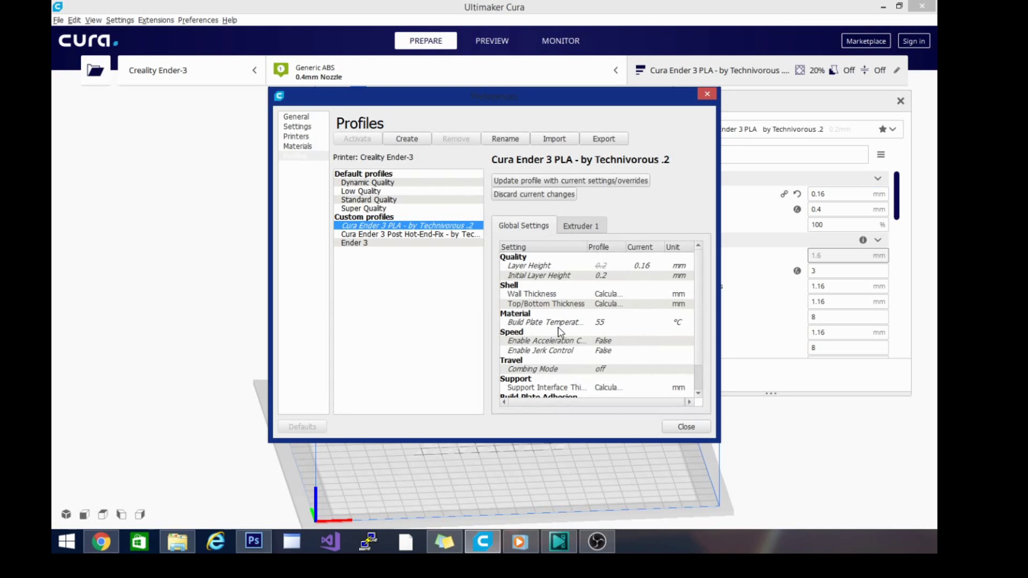
pyautogui.click(685, 427)
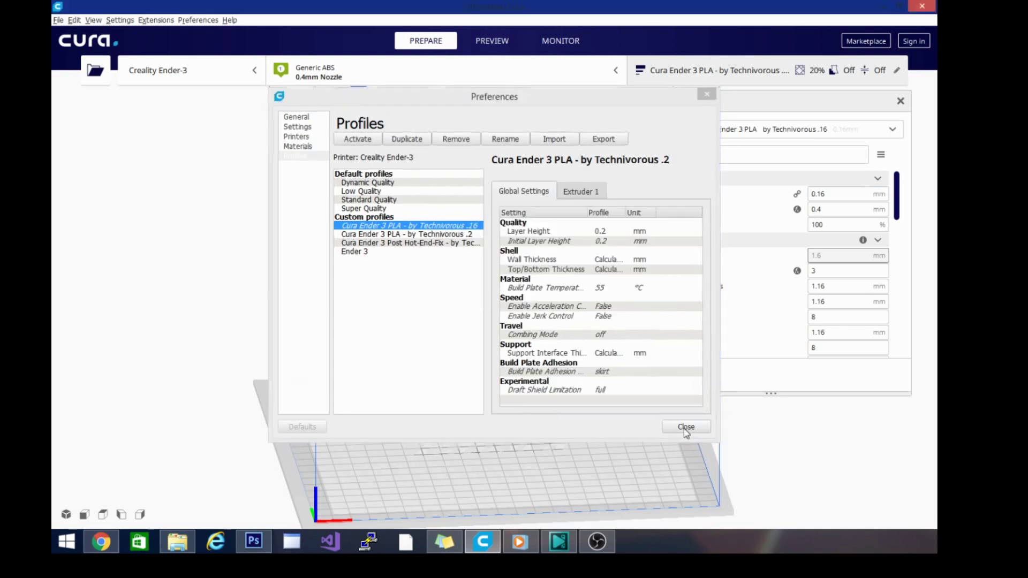
# Step: Set the layer height to 0.08 mm
pyautogui.moveTo(841, 194); pyautogui.dragTo(817, 194)
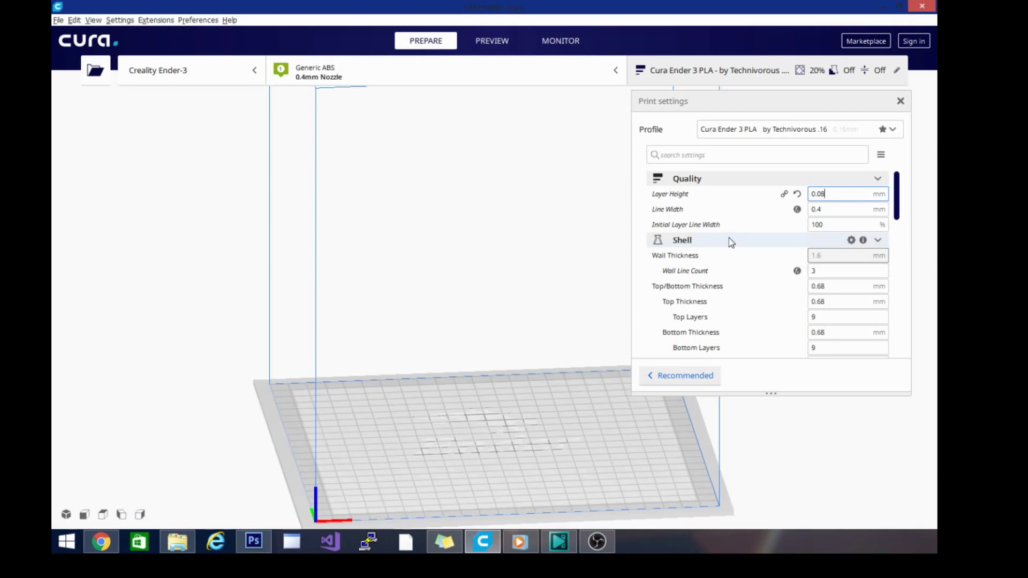
pyautogui.scroll(-1, 737, 234)
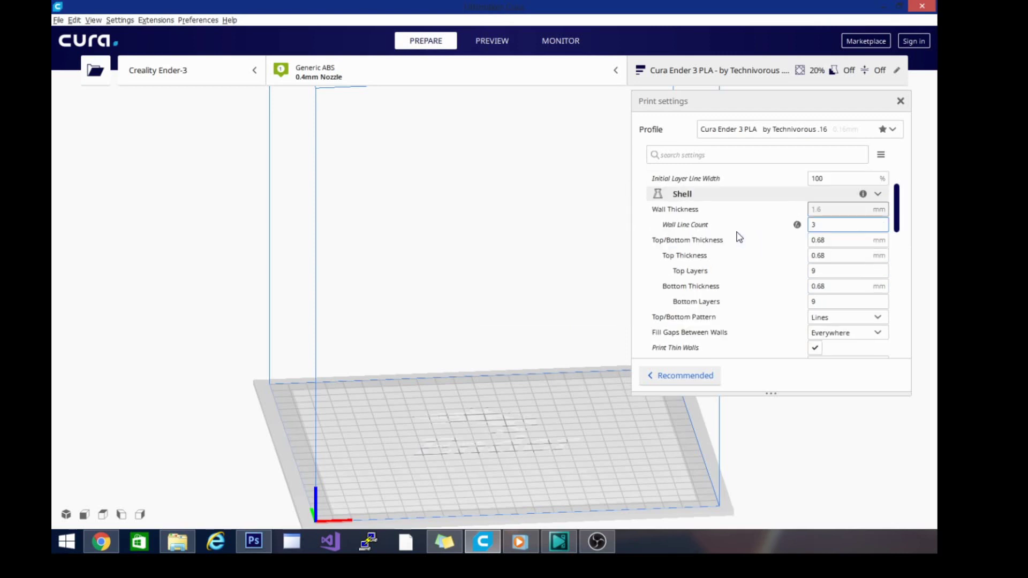
pyautogui.scroll(1, 786, 282)
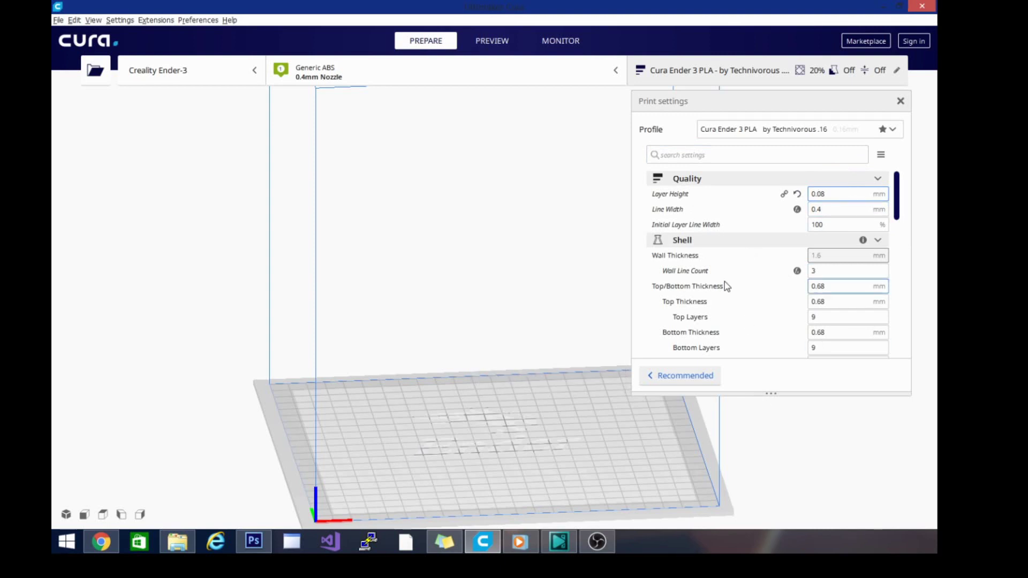
pyautogui.scroll(-6, 773, 241)
pyautogui.scroll(6, 775, 244)
# Step: Create a new profile from current settings with the name ending changed from .16 to .08
pyautogui.click(119, 20)
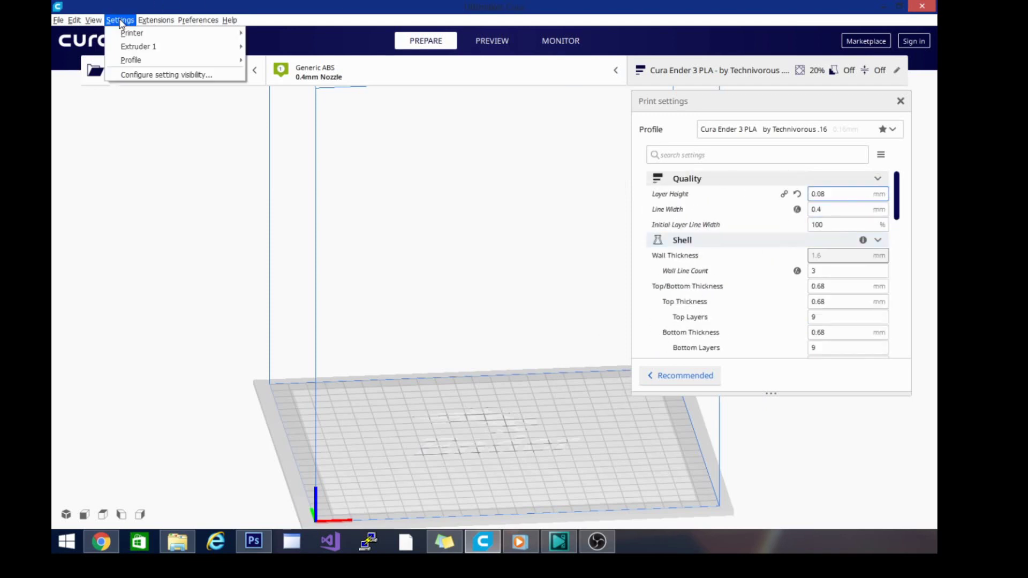
pyautogui.moveTo(188, 65)
pyautogui.click(281, 214)
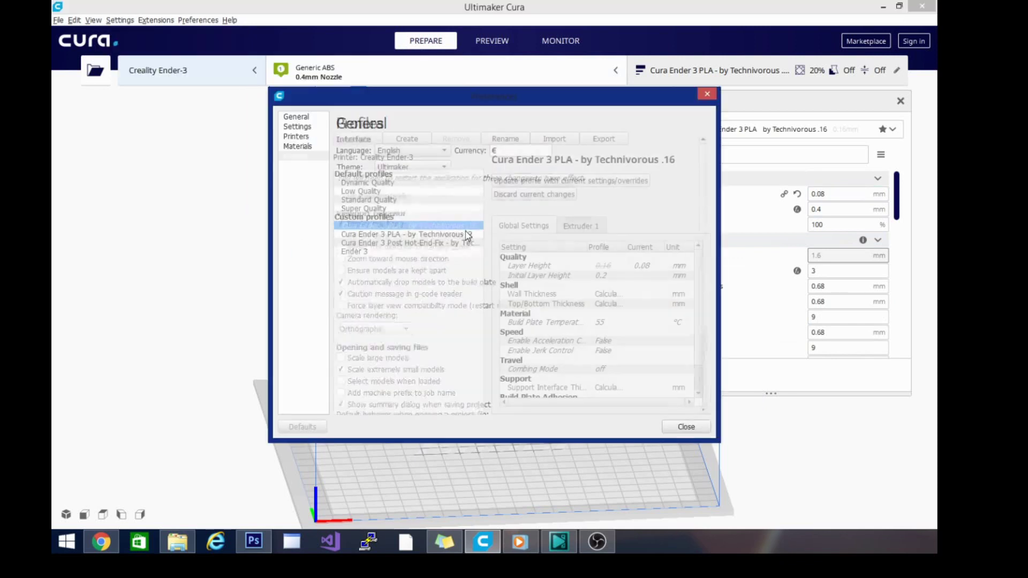
pyautogui.click(407, 139)
pyautogui.click(510, 265)
pyautogui.doubleClick(509, 264)
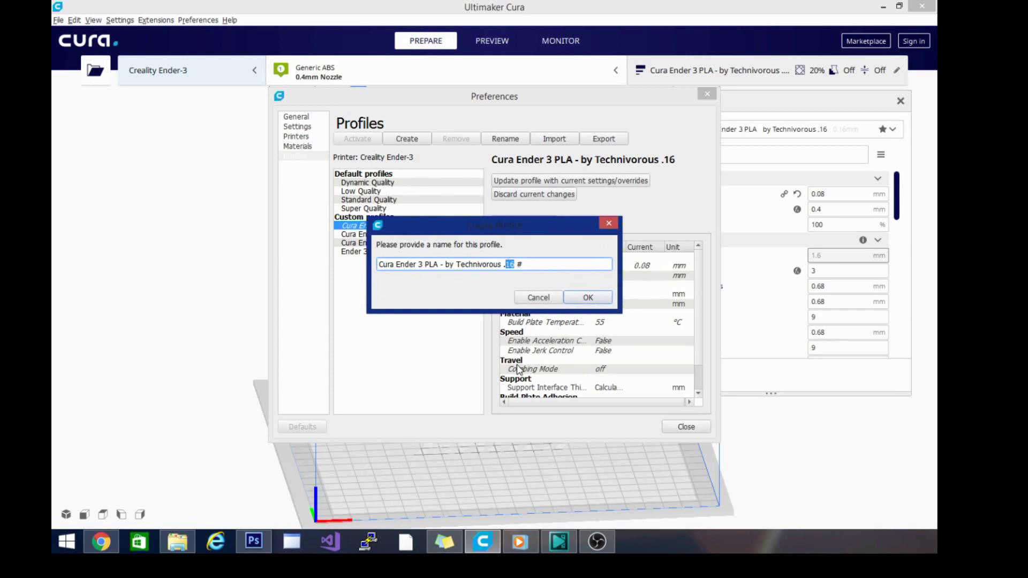
pyautogui.write('08')
pyautogui.click(569, 297)
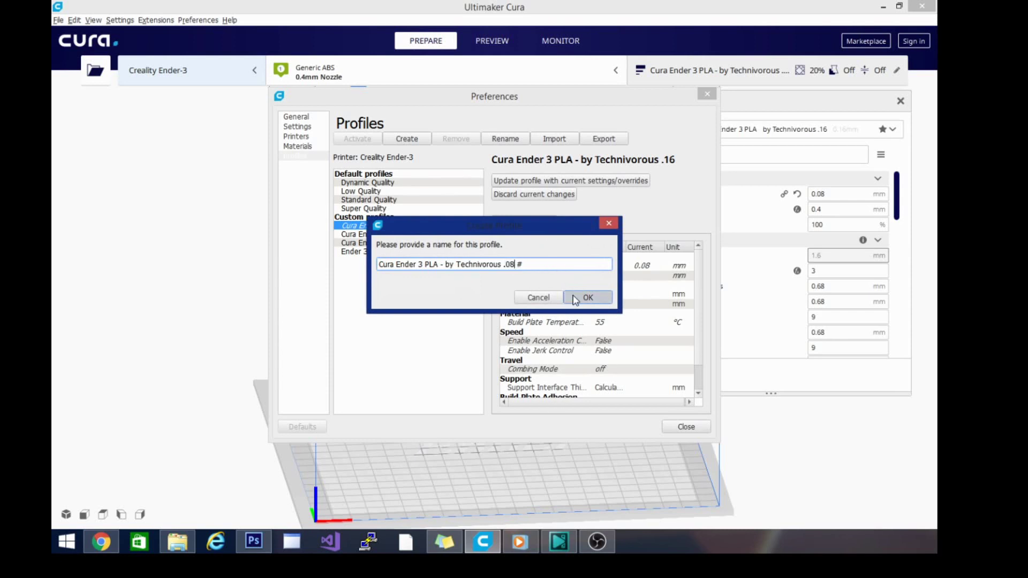
# Step: Close the profile manager and switch to the '.08 #' profile
pyautogui.click(686, 427)
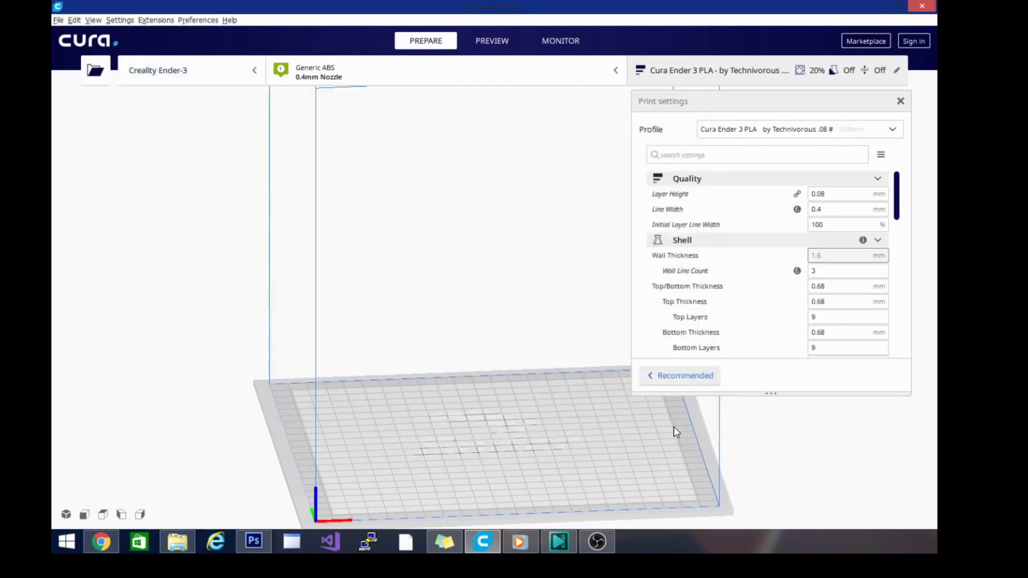
pyautogui.click(129, 22)
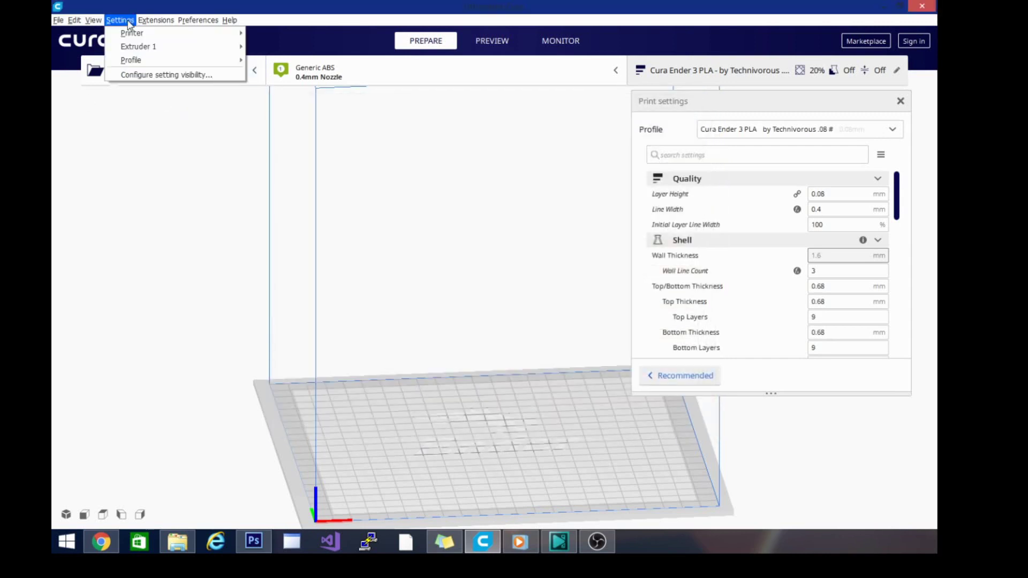
pyautogui.moveTo(149, 64)
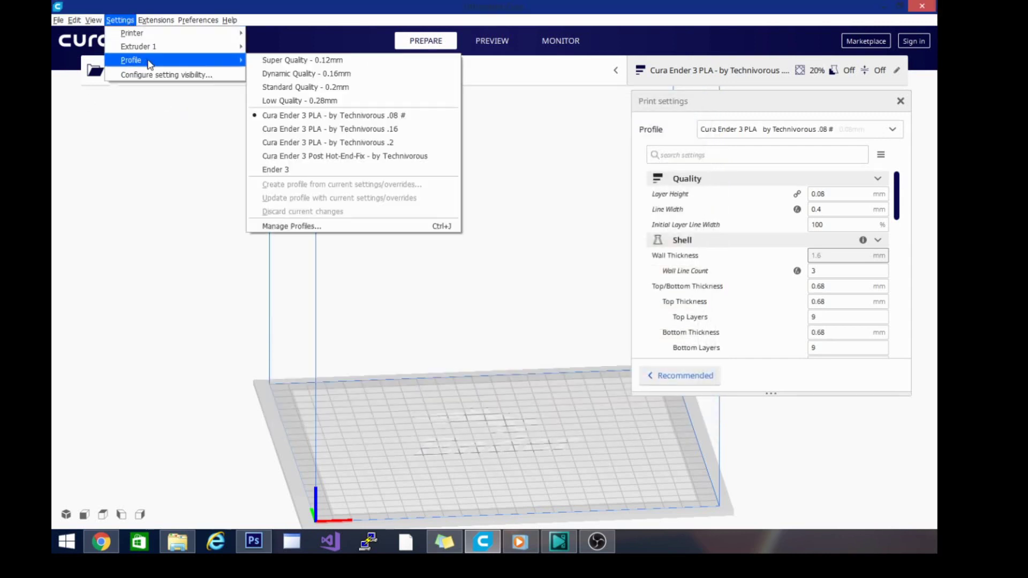
pyautogui.click(356, 120)
# Step: Rename the profile to 'Cura Ender 3 PLA - by Technivorous .08' without the trailing #
pyautogui.click(120, 19)
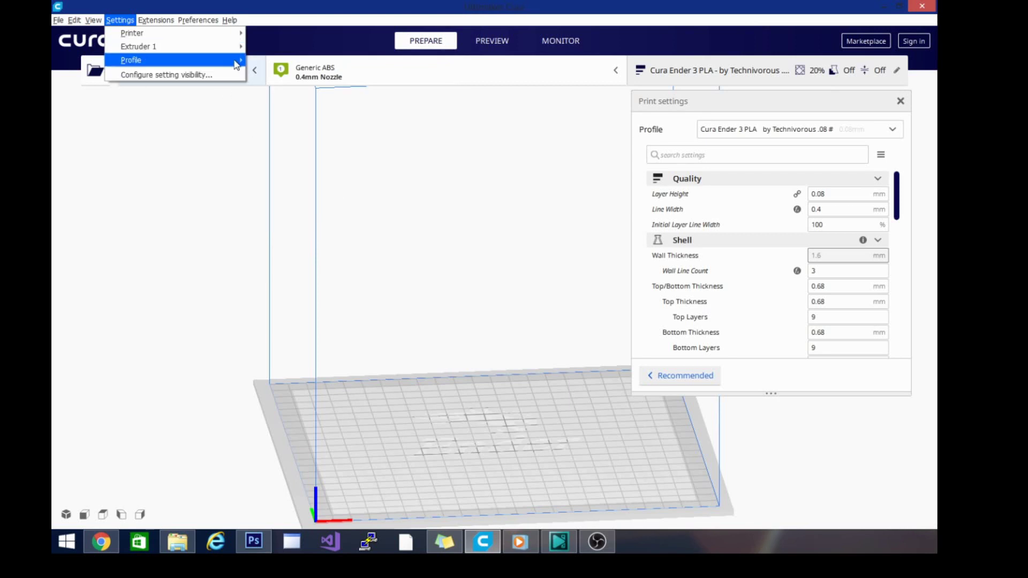
pyautogui.moveTo(236, 65)
pyautogui.click(309, 220)
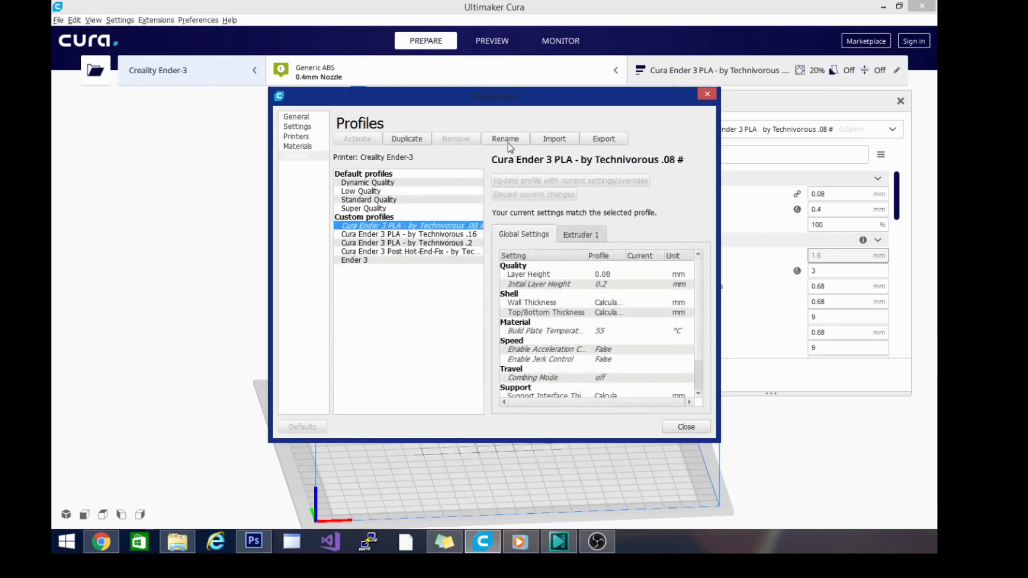
pyautogui.click(509, 140)
pyautogui.click(529, 265)
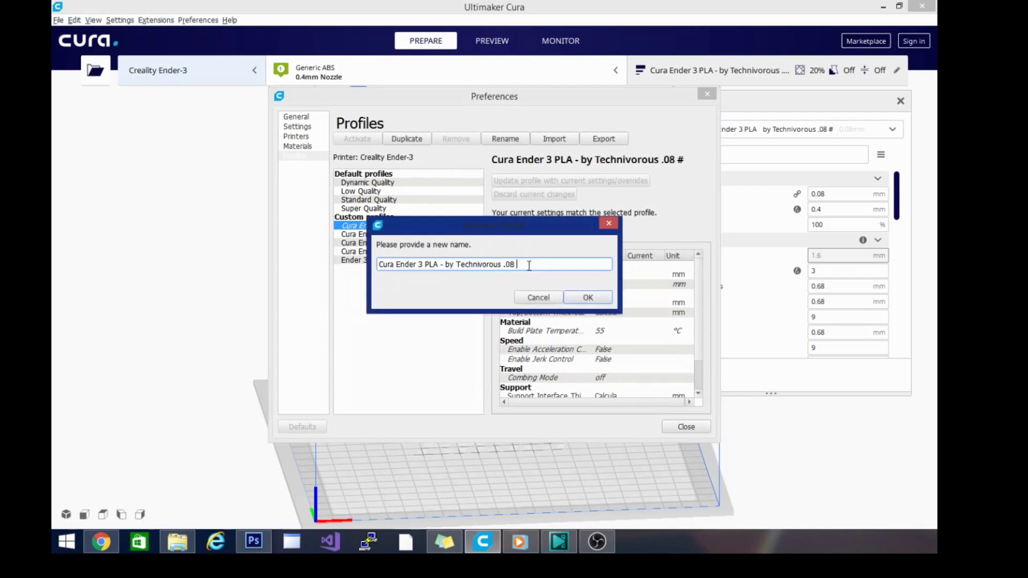
pyautogui.click(592, 299)
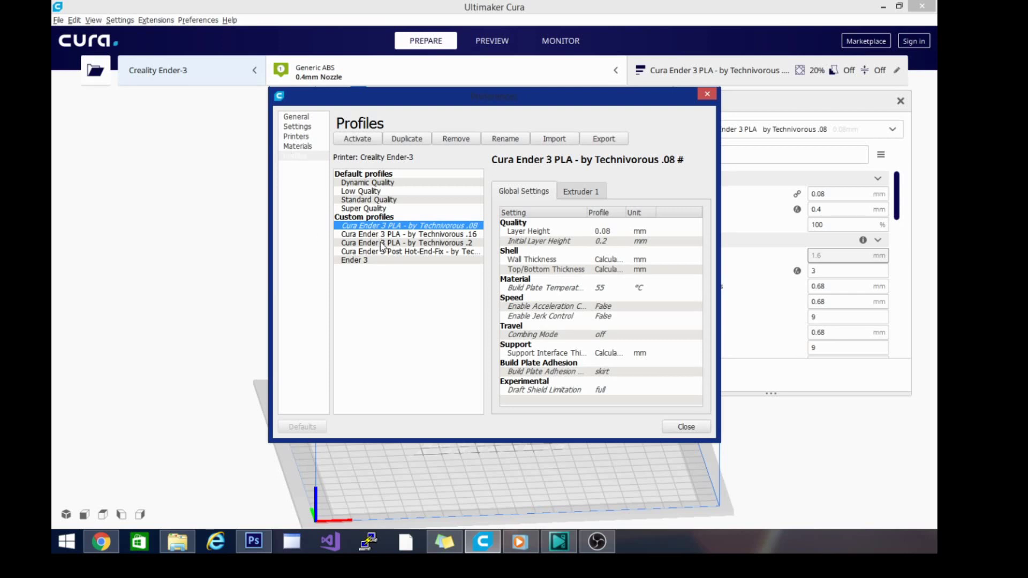
# Step: Close Preferences and review the .08 profile's settings, confirming the 215 °C printing temperature
pyautogui.click(675, 429)
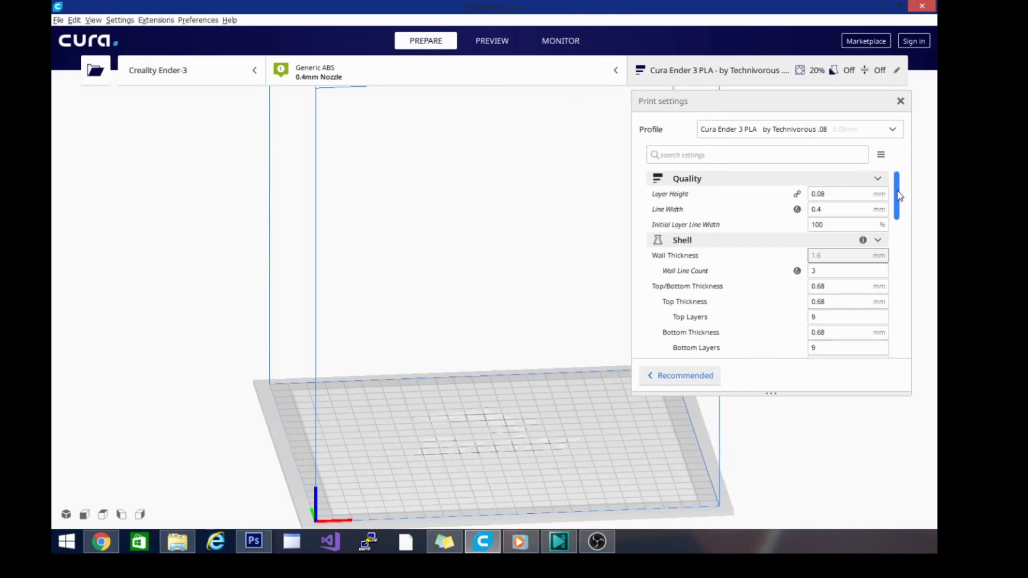
pyautogui.moveTo(899, 197); pyautogui.dragTo(904, 266)
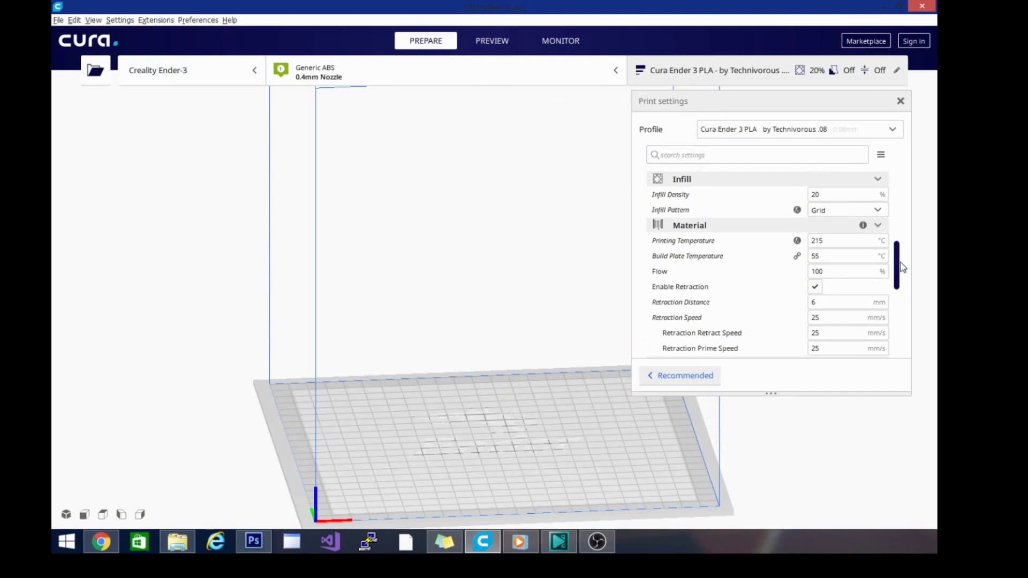
pyautogui.moveTo(829, 238)
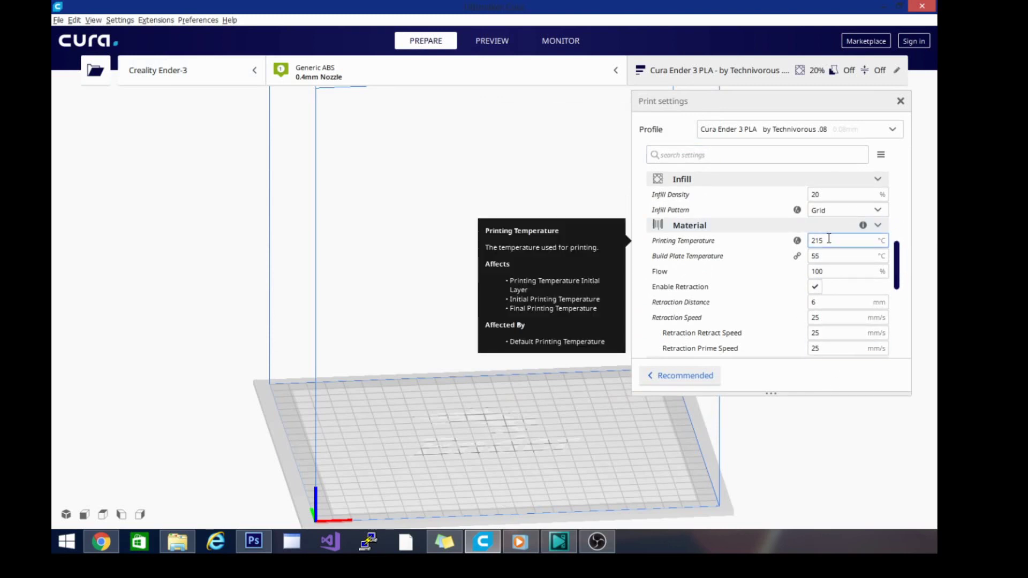
pyautogui.moveTo(899, 274); pyautogui.dragTo(901, 324)
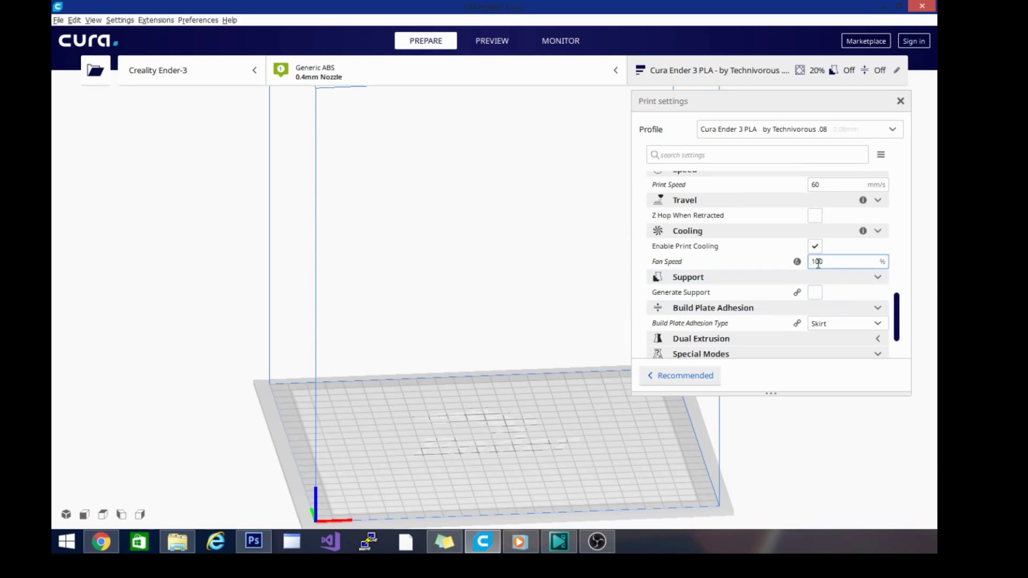
pyautogui.moveTo(898, 331); pyautogui.dragTo(914, 146)
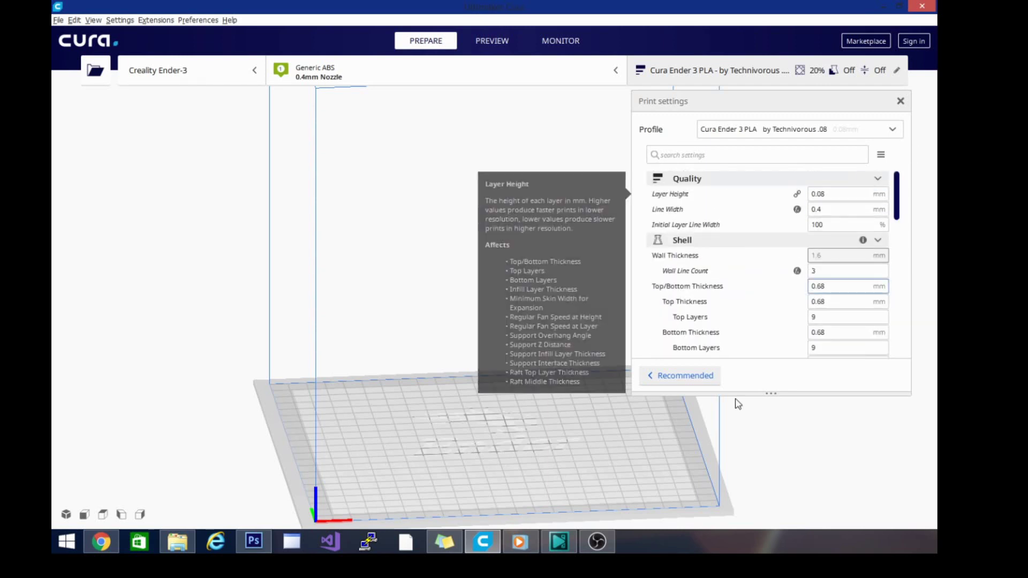